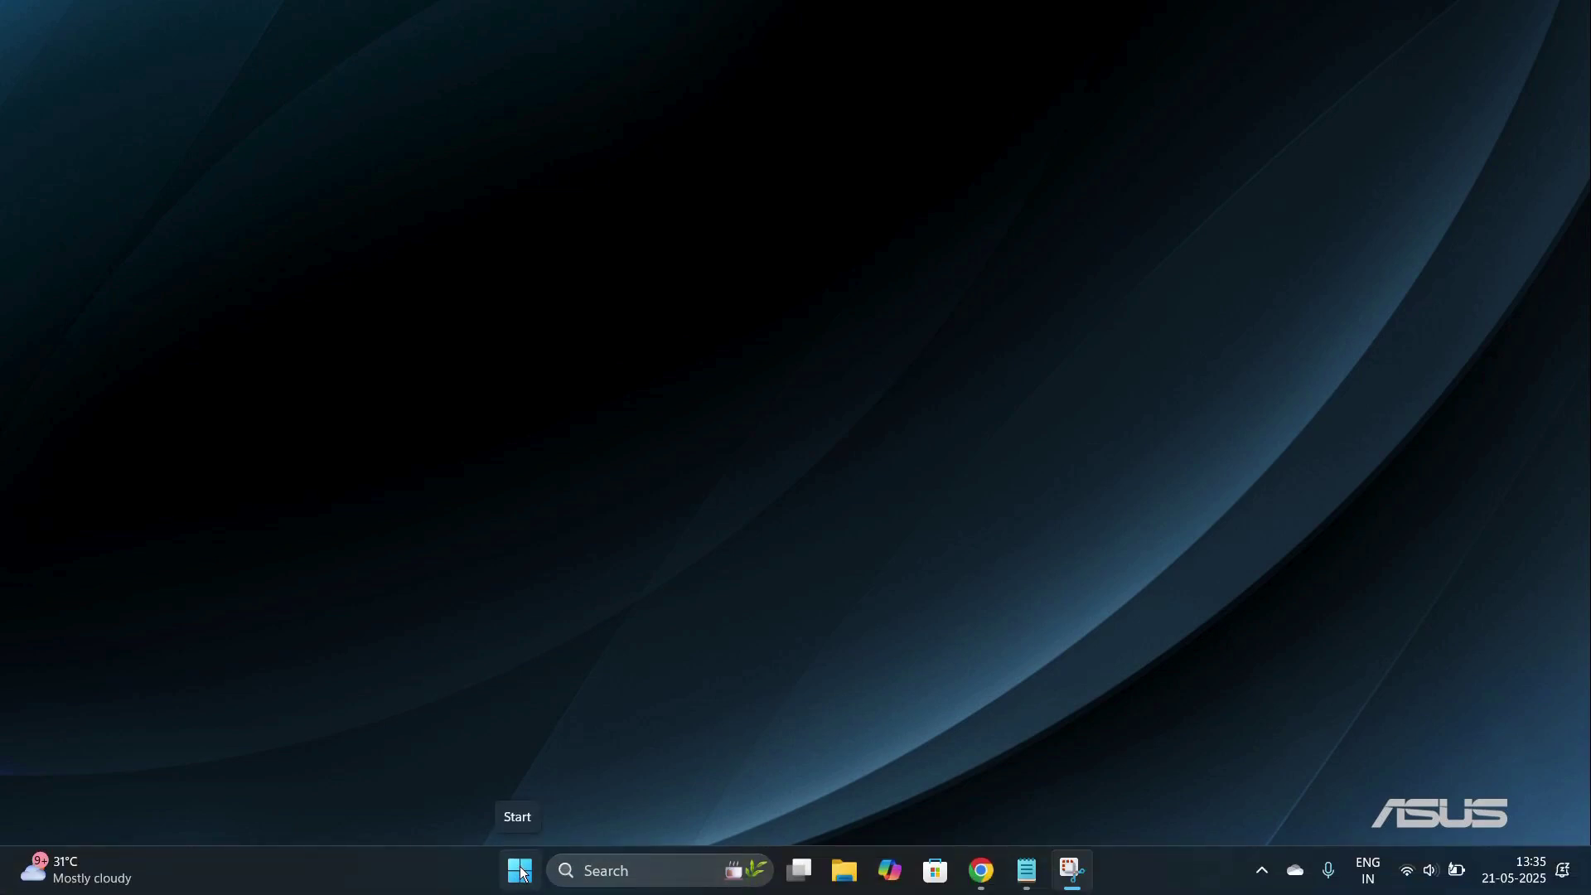
- Open Settings from the Start right-click menu and go to Time & language
{"action": "right_click", "coordinate": [522, 874]}
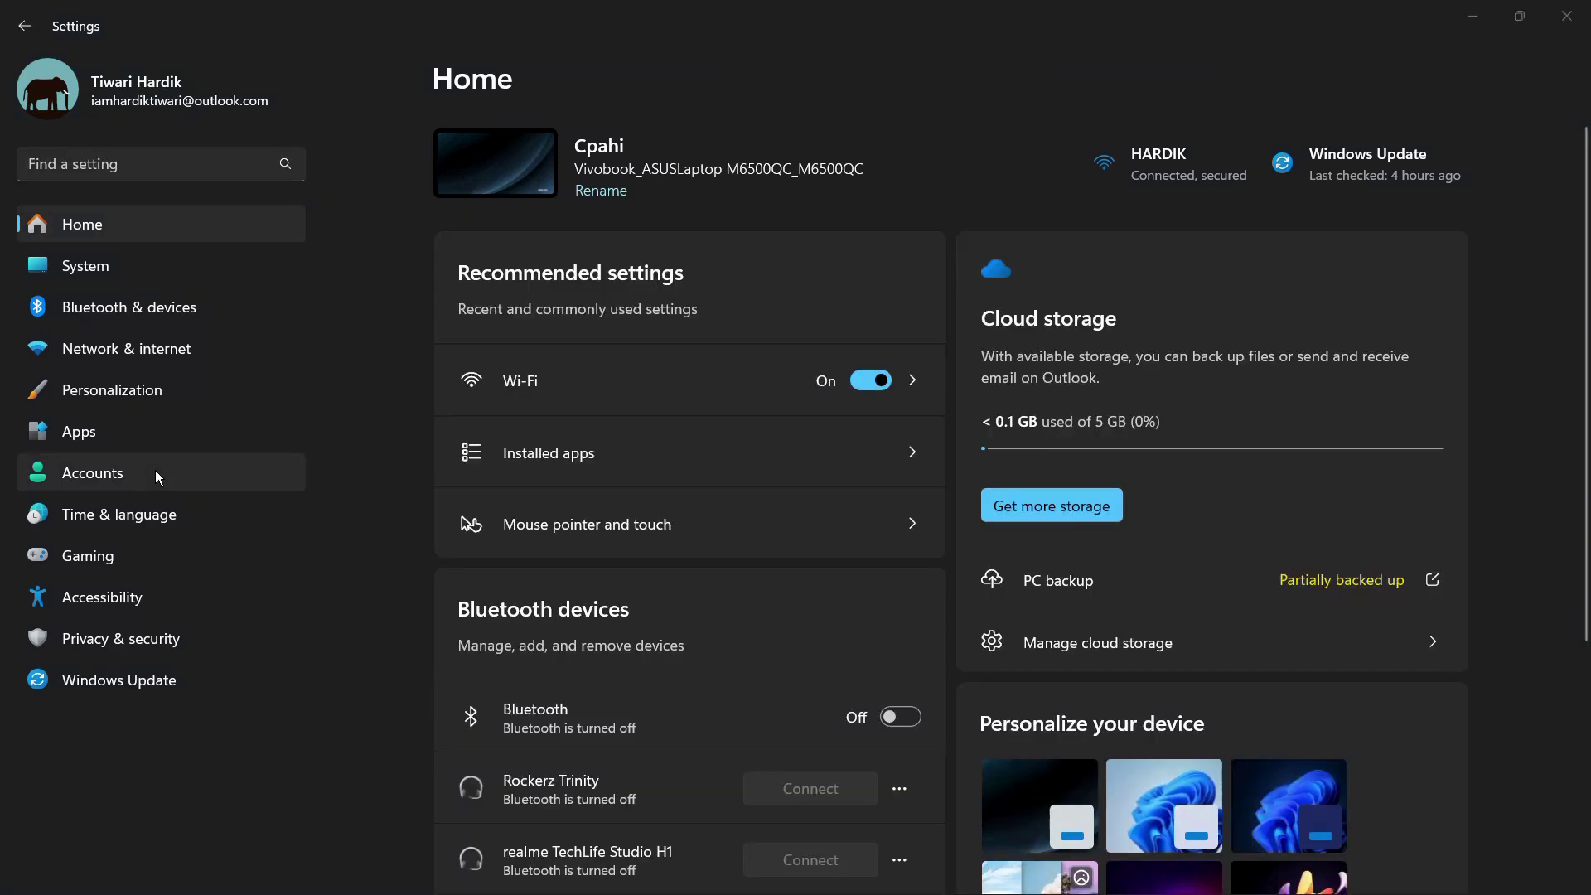
{"action": "left_click", "coordinate": [128, 511]}
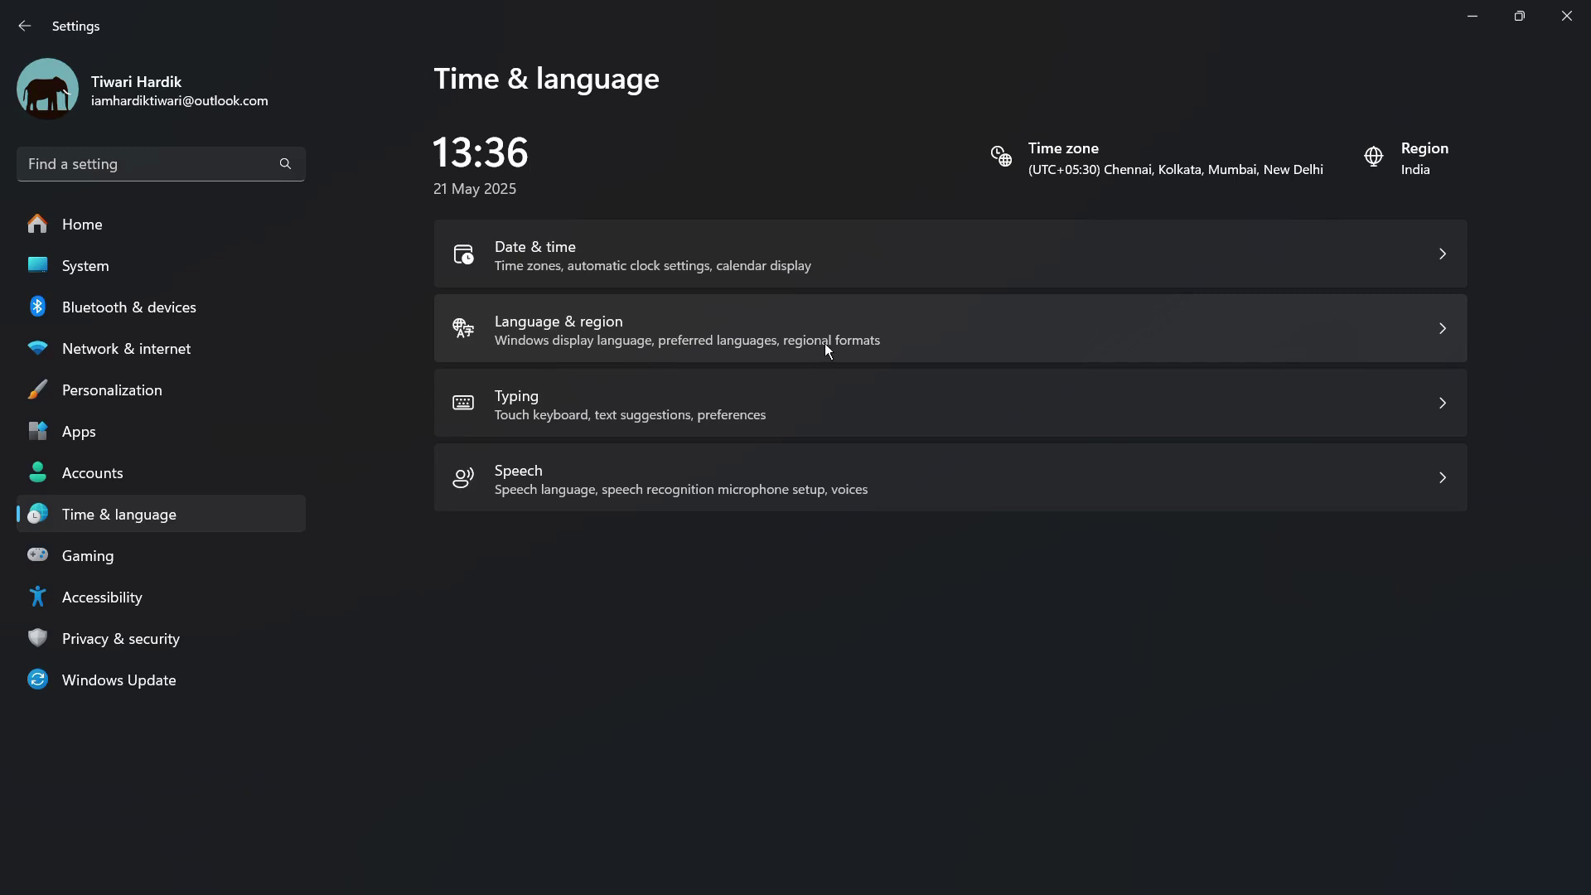
- Open the Language & region page listing English (India) and English (United States)
{"action": "left_click", "coordinate": [973, 330]}
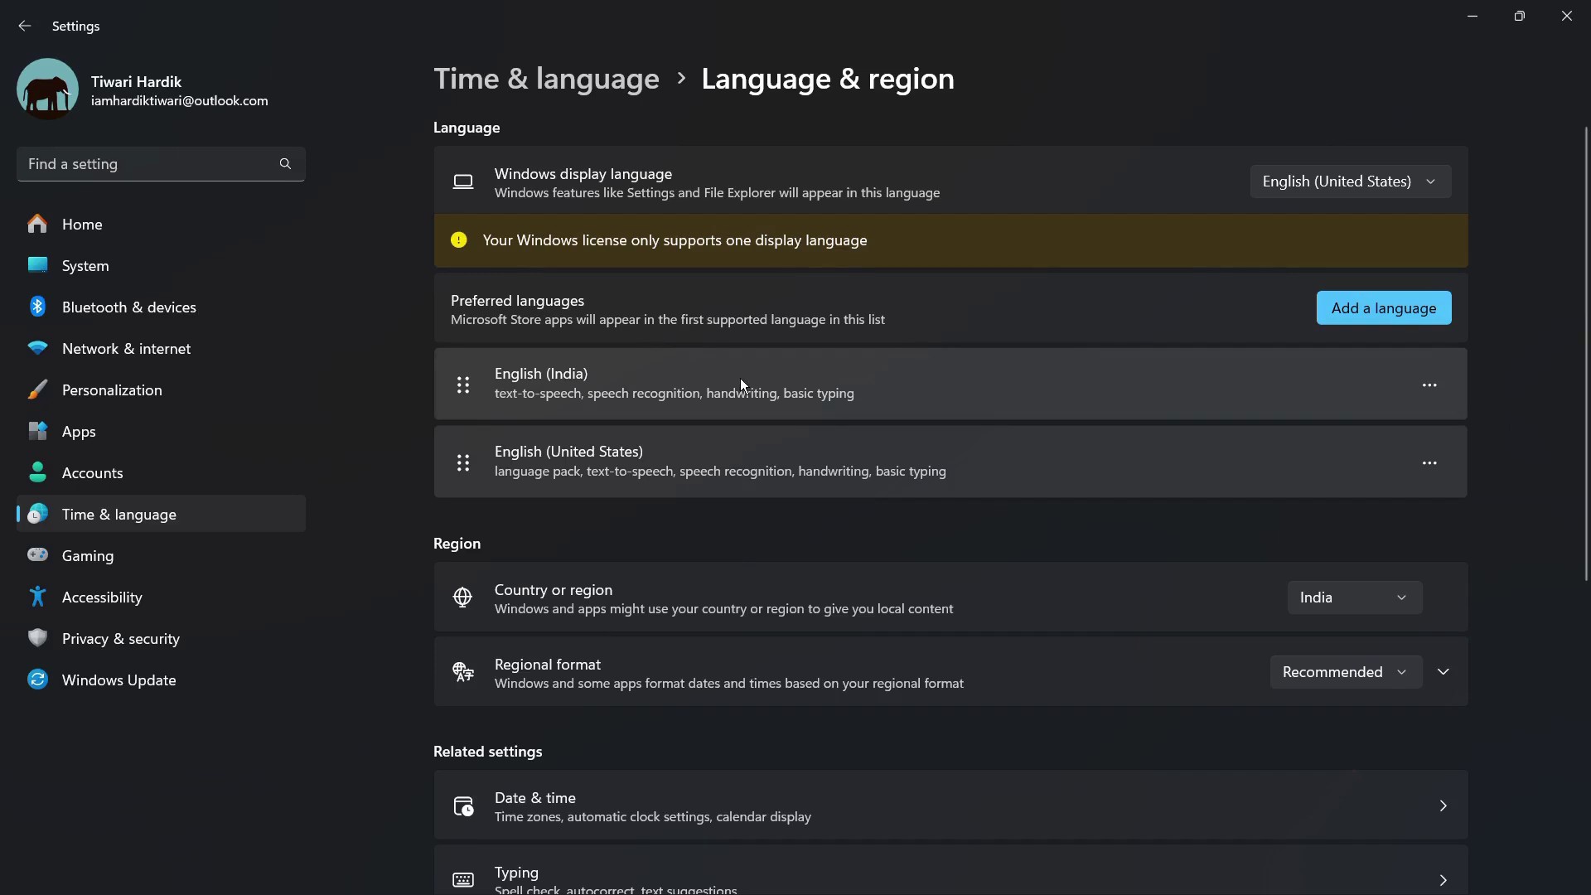
- Select Hindi as a new language, keeping Text-to-speech and Handwriting ticked
{"action": "left_click", "coordinate": [1361, 311]}
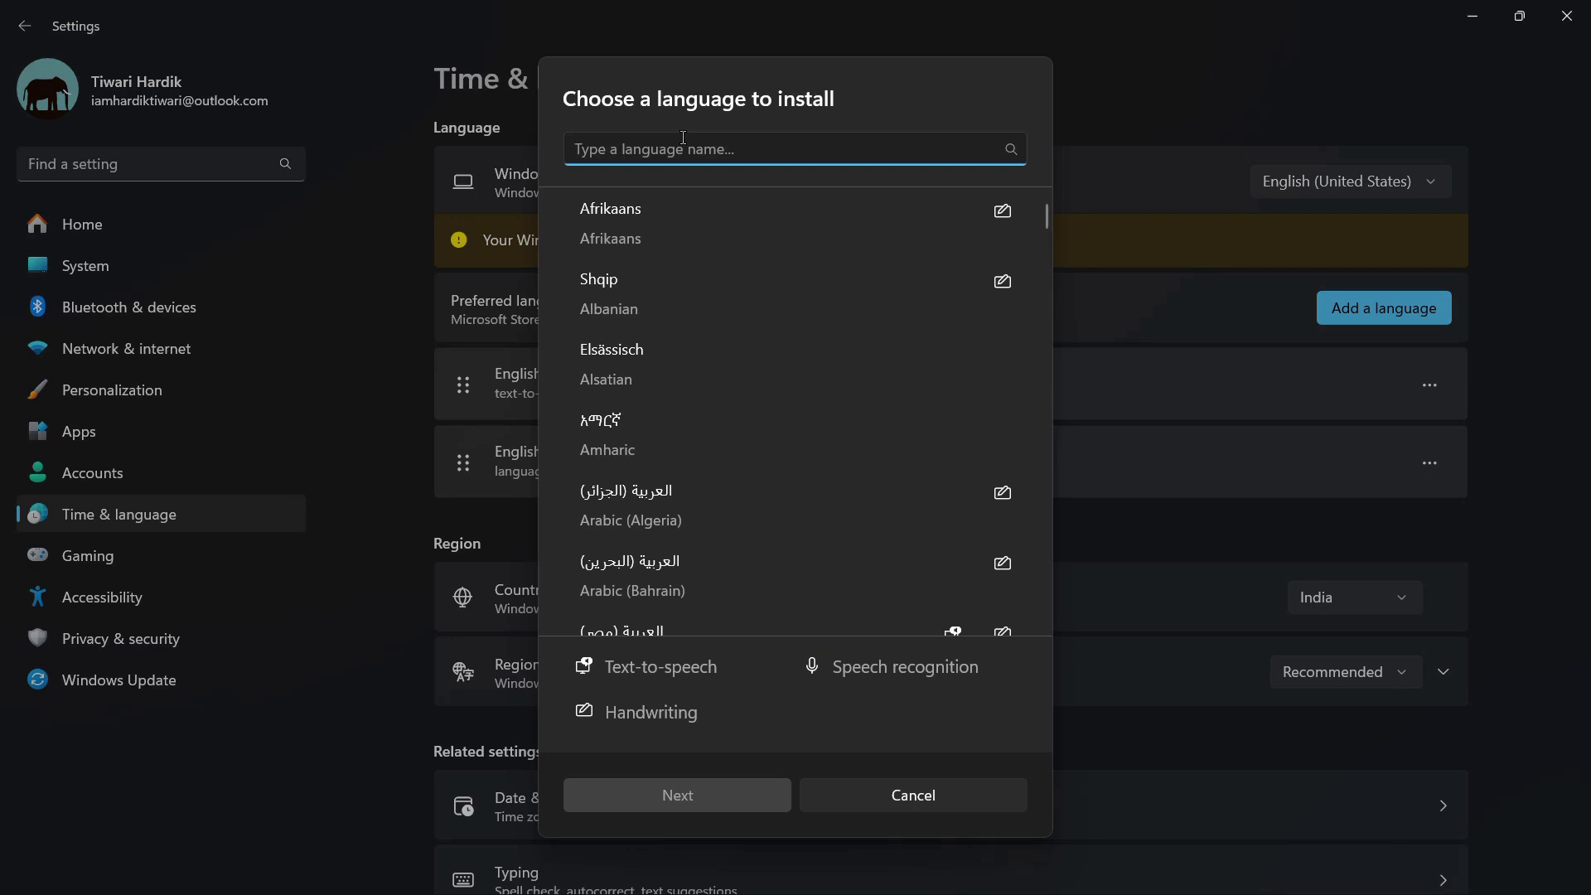
{"action": "type", "text": "hind"}
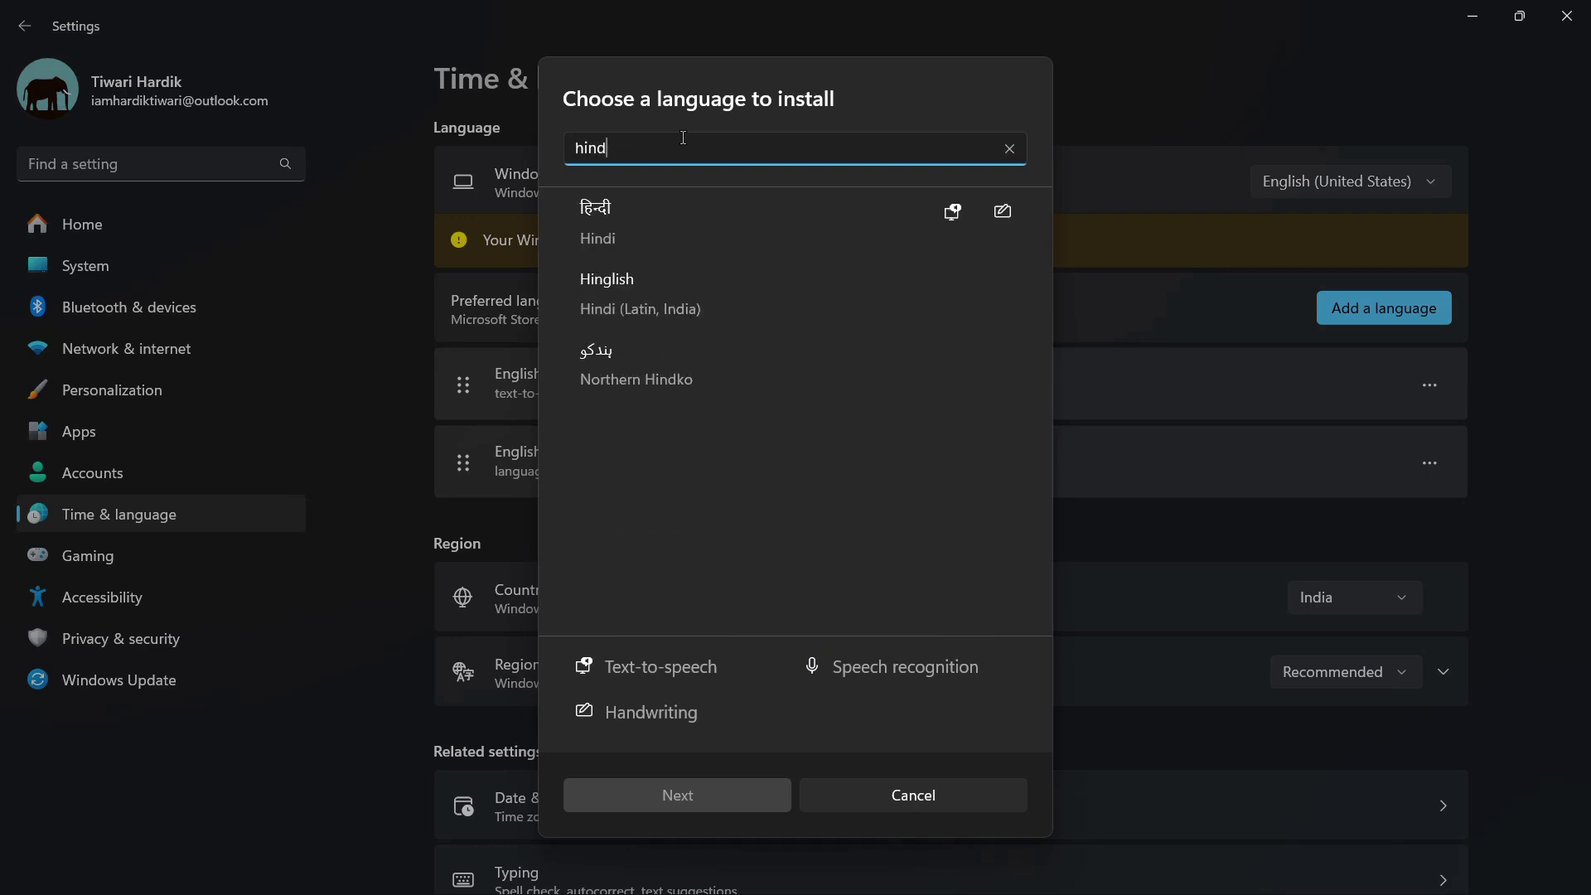
{"action": "left_click", "coordinate": [654, 222]}
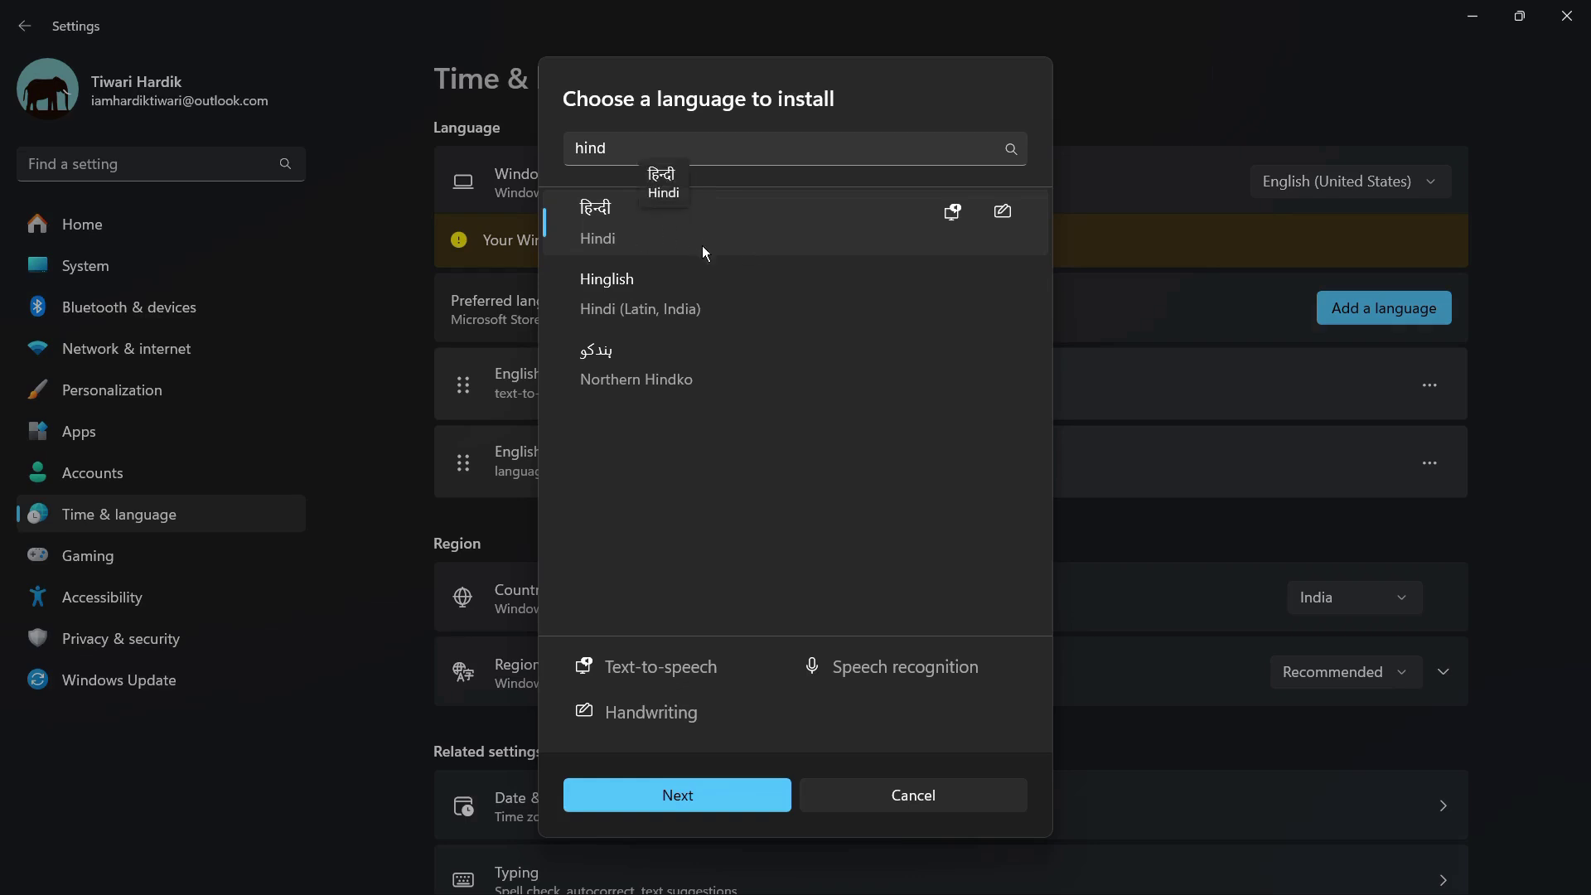
{"action": "left_click", "coordinate": [676, 794]}
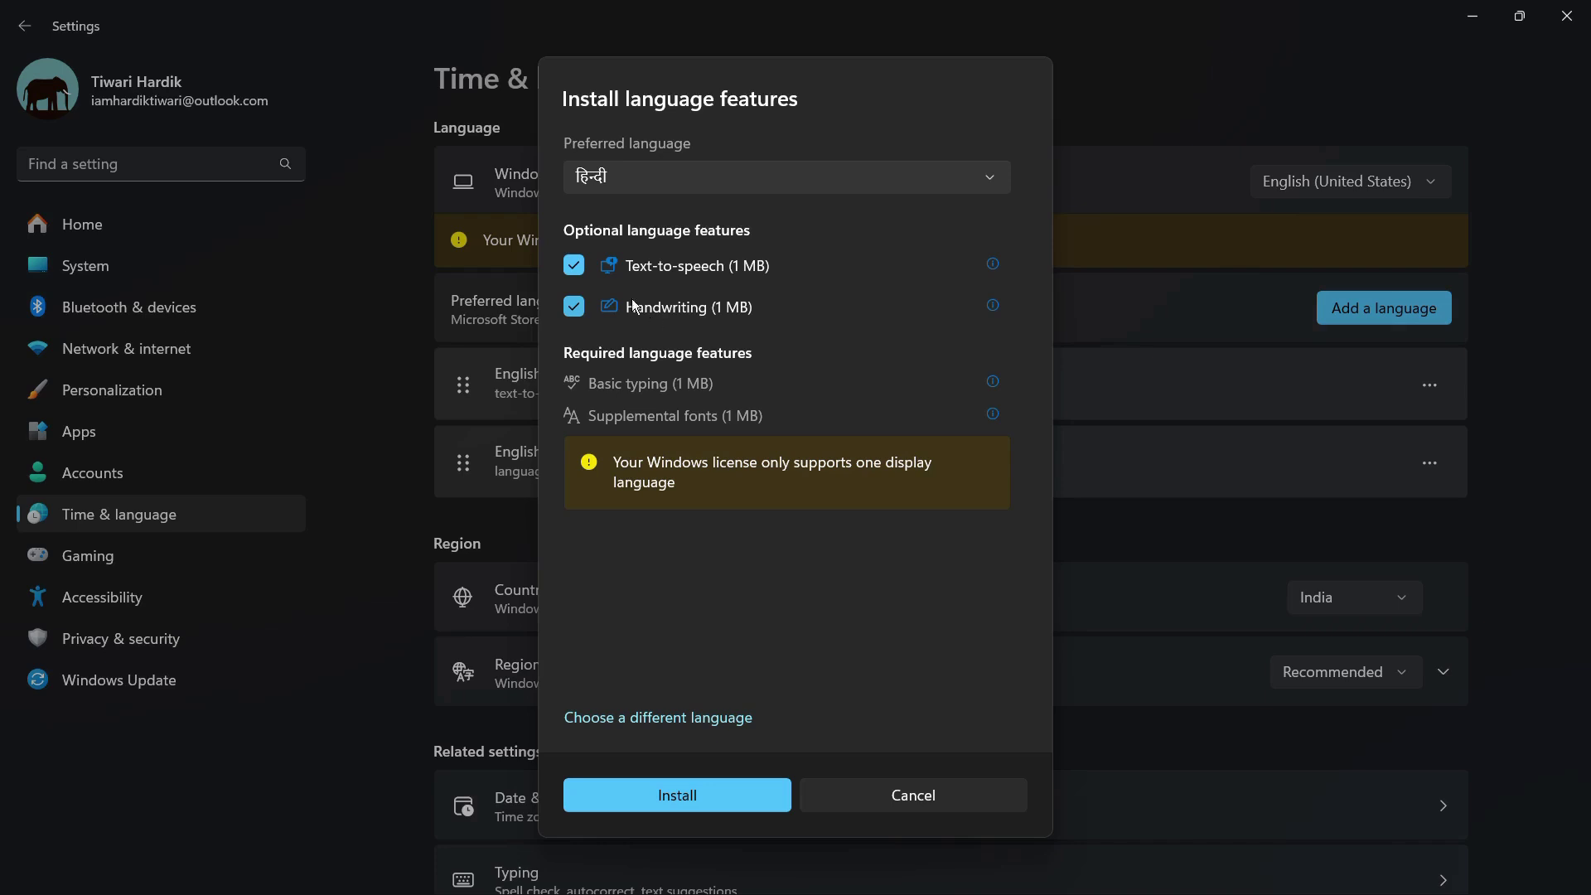
{"action": "left_click", "coordinate": [578, 267]}
{"action": "left_click", "coordinate": [582, 276]}
{"action": "left_click", "coordinate": [579, 273]}
- Install Hindi with its chosen optional features
{"action": "left_click", "coordinate": [677, 797]}
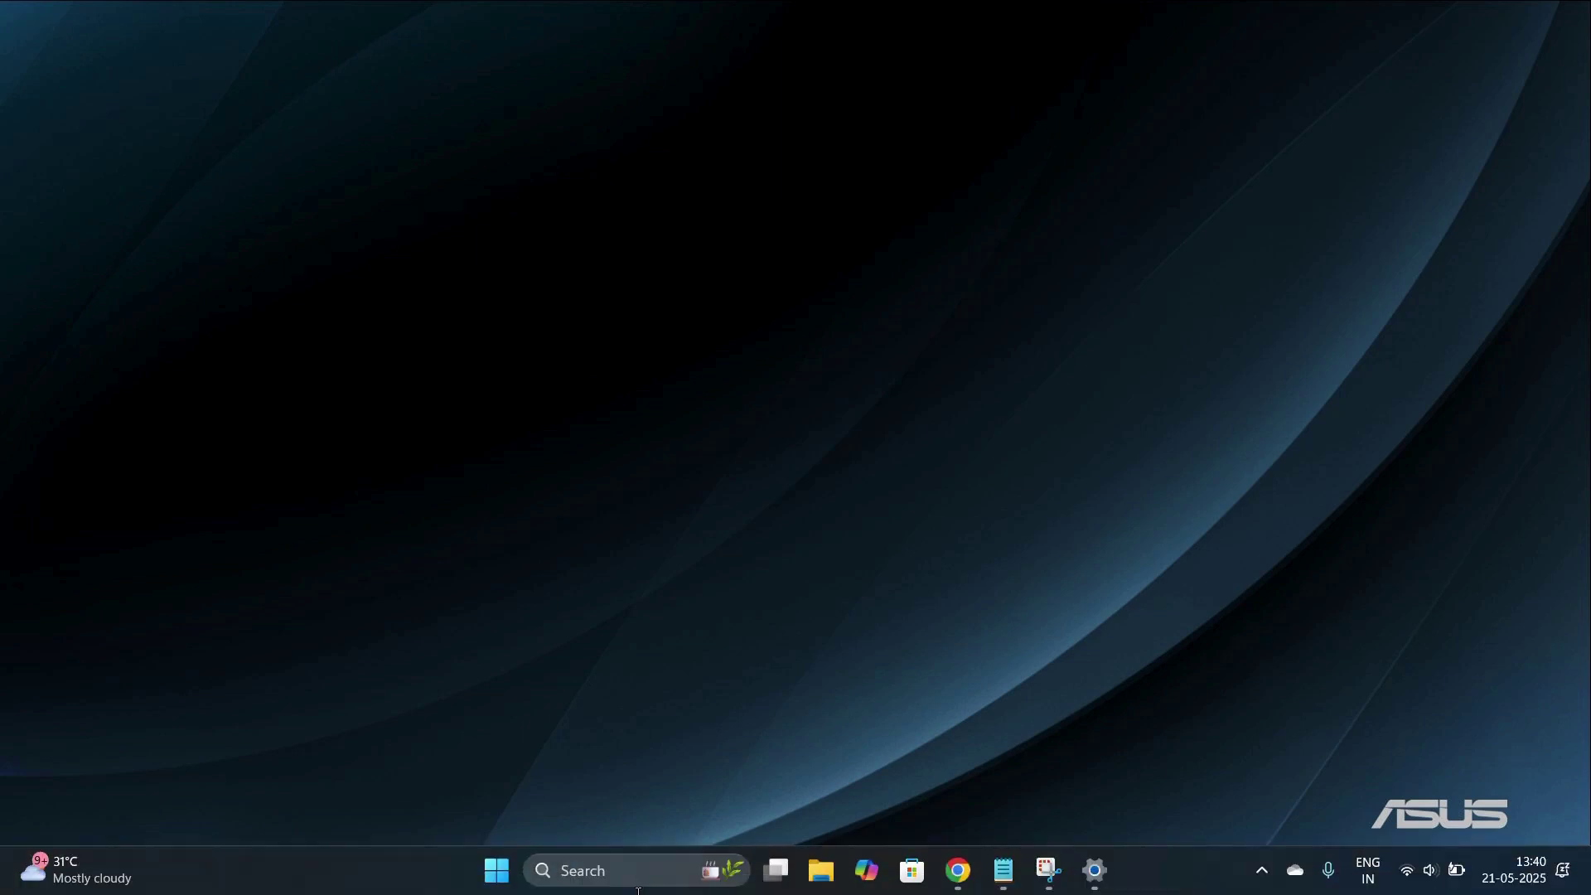
- Search 'on sc' and launch the On-Screen Keyboard
{"action": "left_click", "coordinate": [605, 876]}
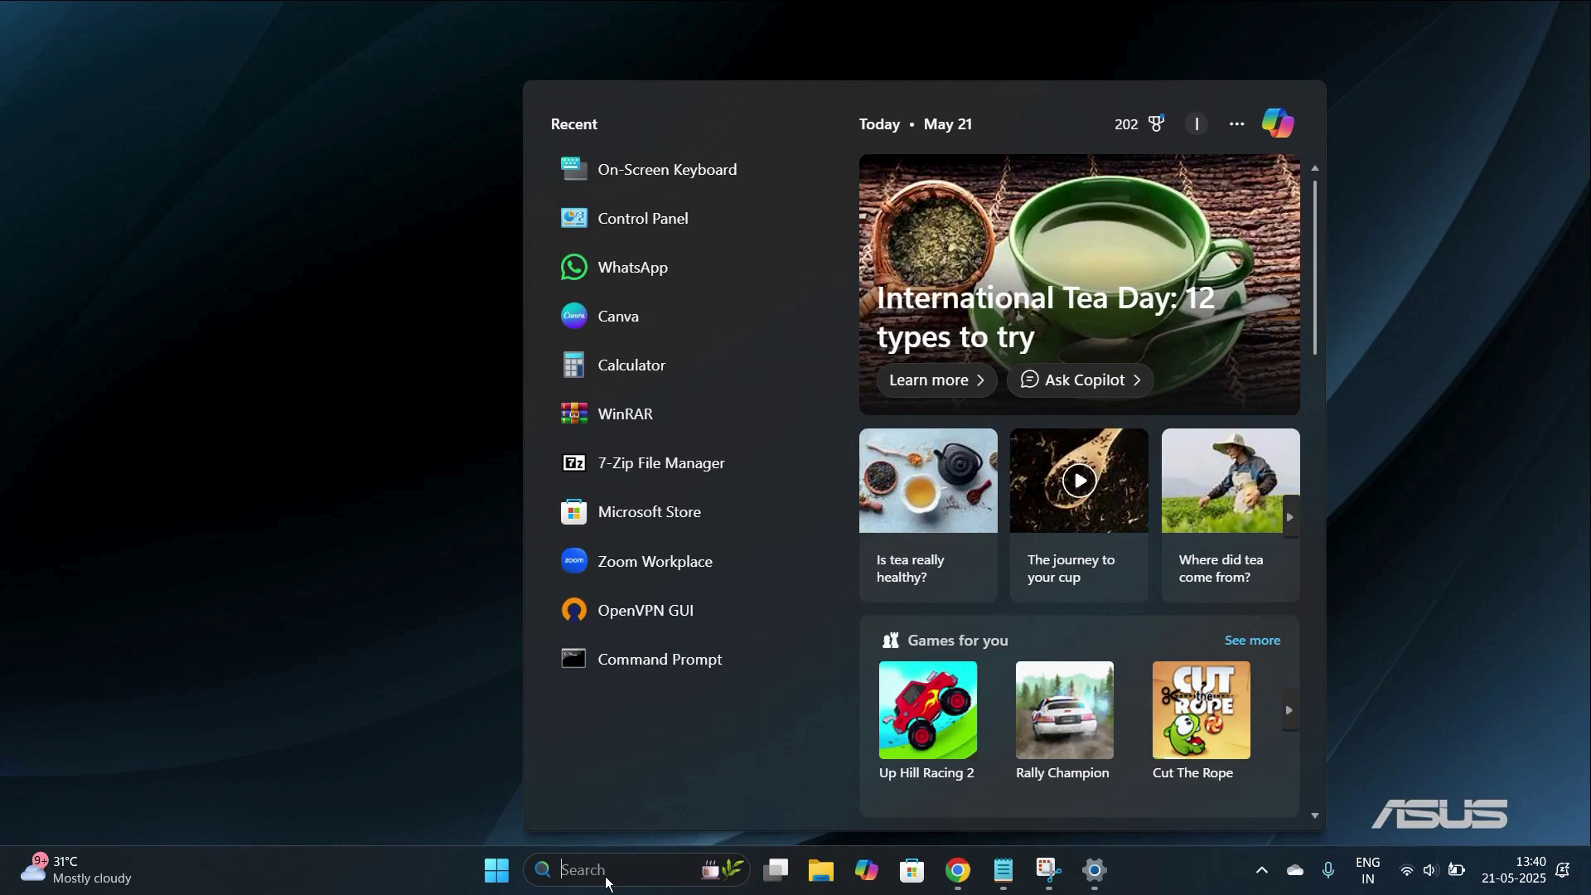
{"action": "type", "text": "on sc"}
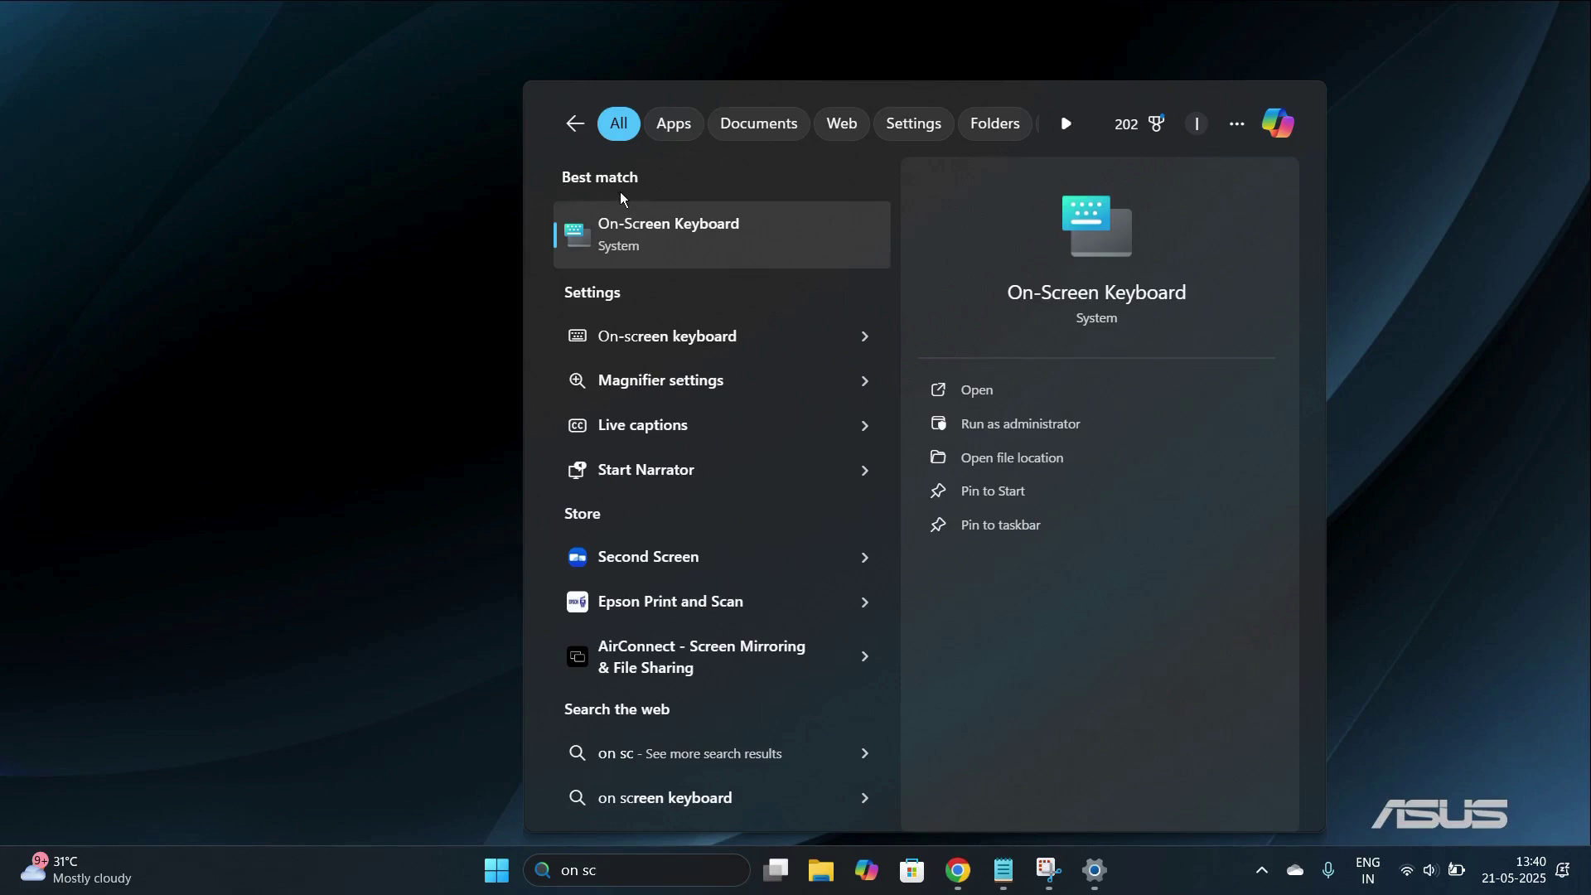
{"action": "left_click", "coordinate": [643, 237]}
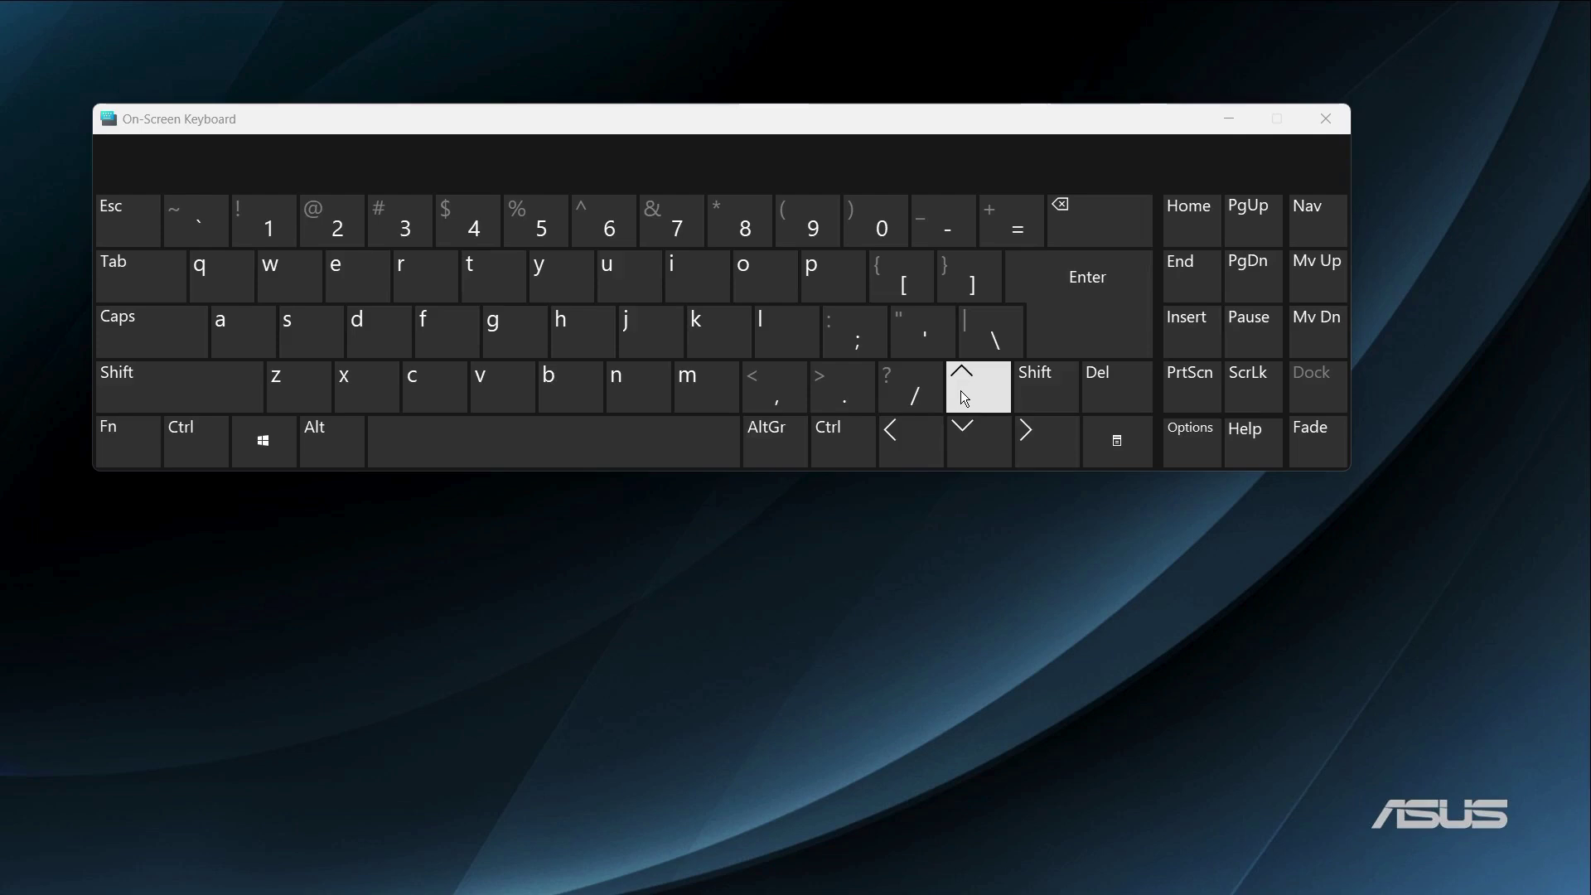
- Switch the On-Screen Keyboard input language to English (India) via Win+Space
{"action": "left_click", "coordinate": [285, 440]}
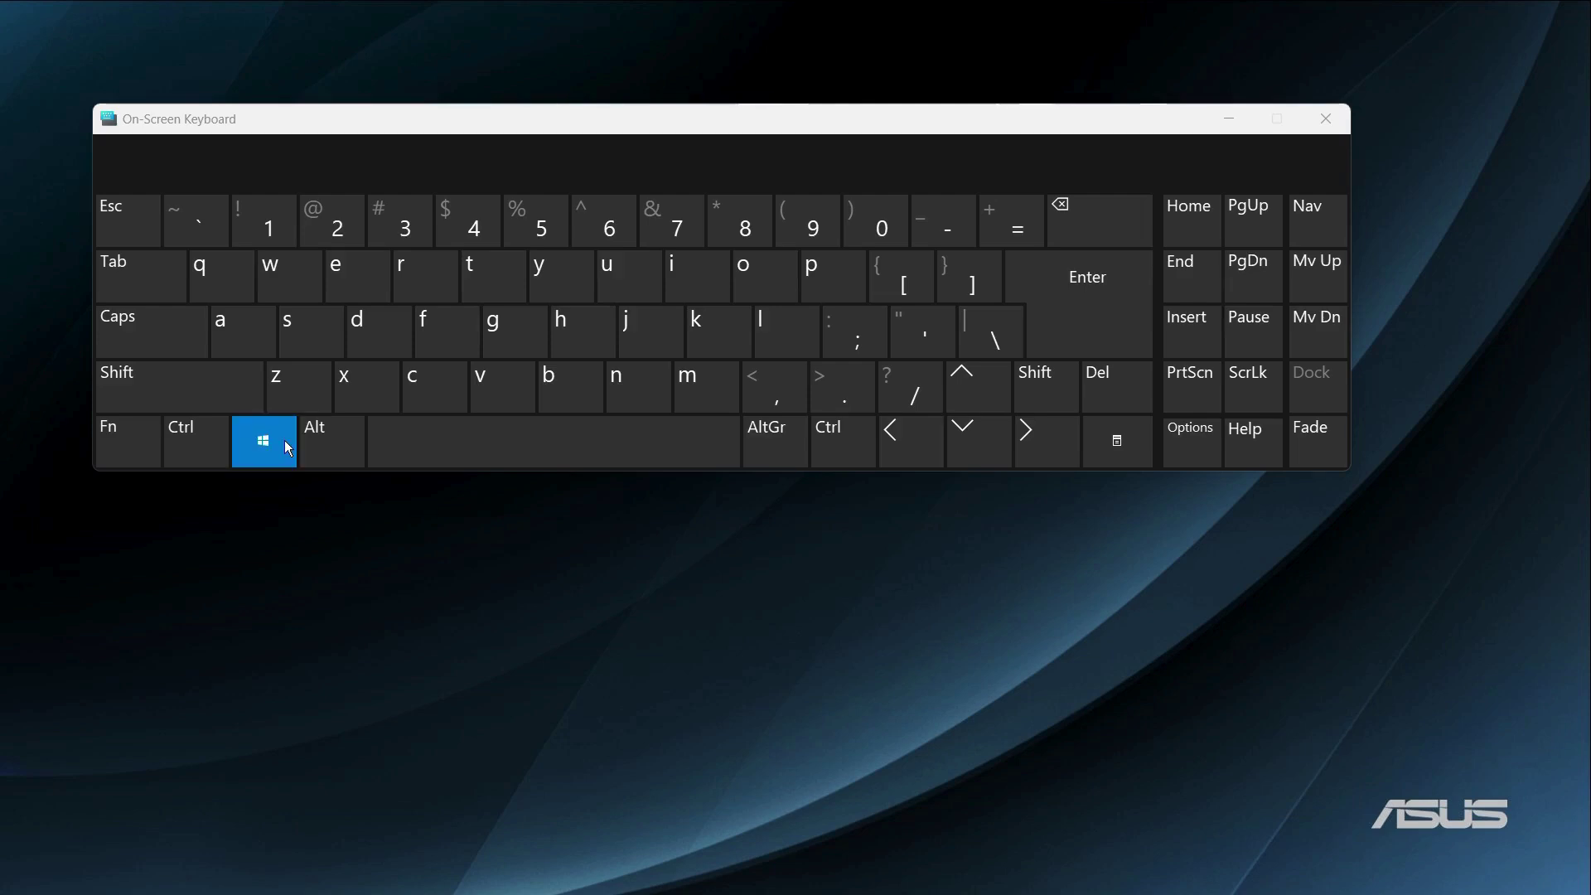
{"action": "key", "text": "space"}
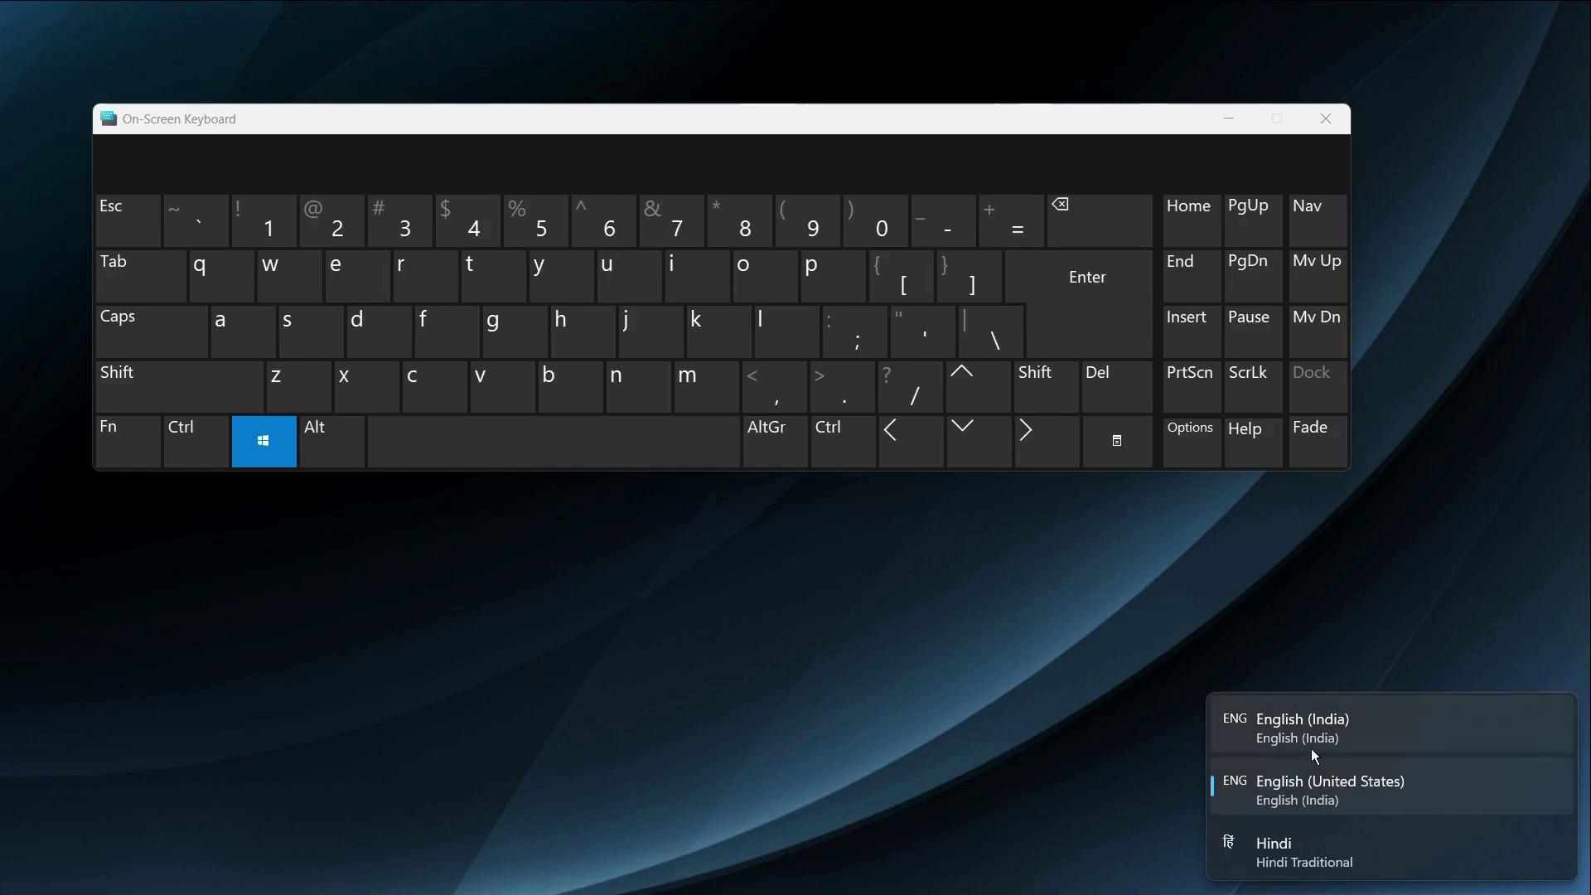
{"action": "left_click", "coordinate": [1301, 839]}
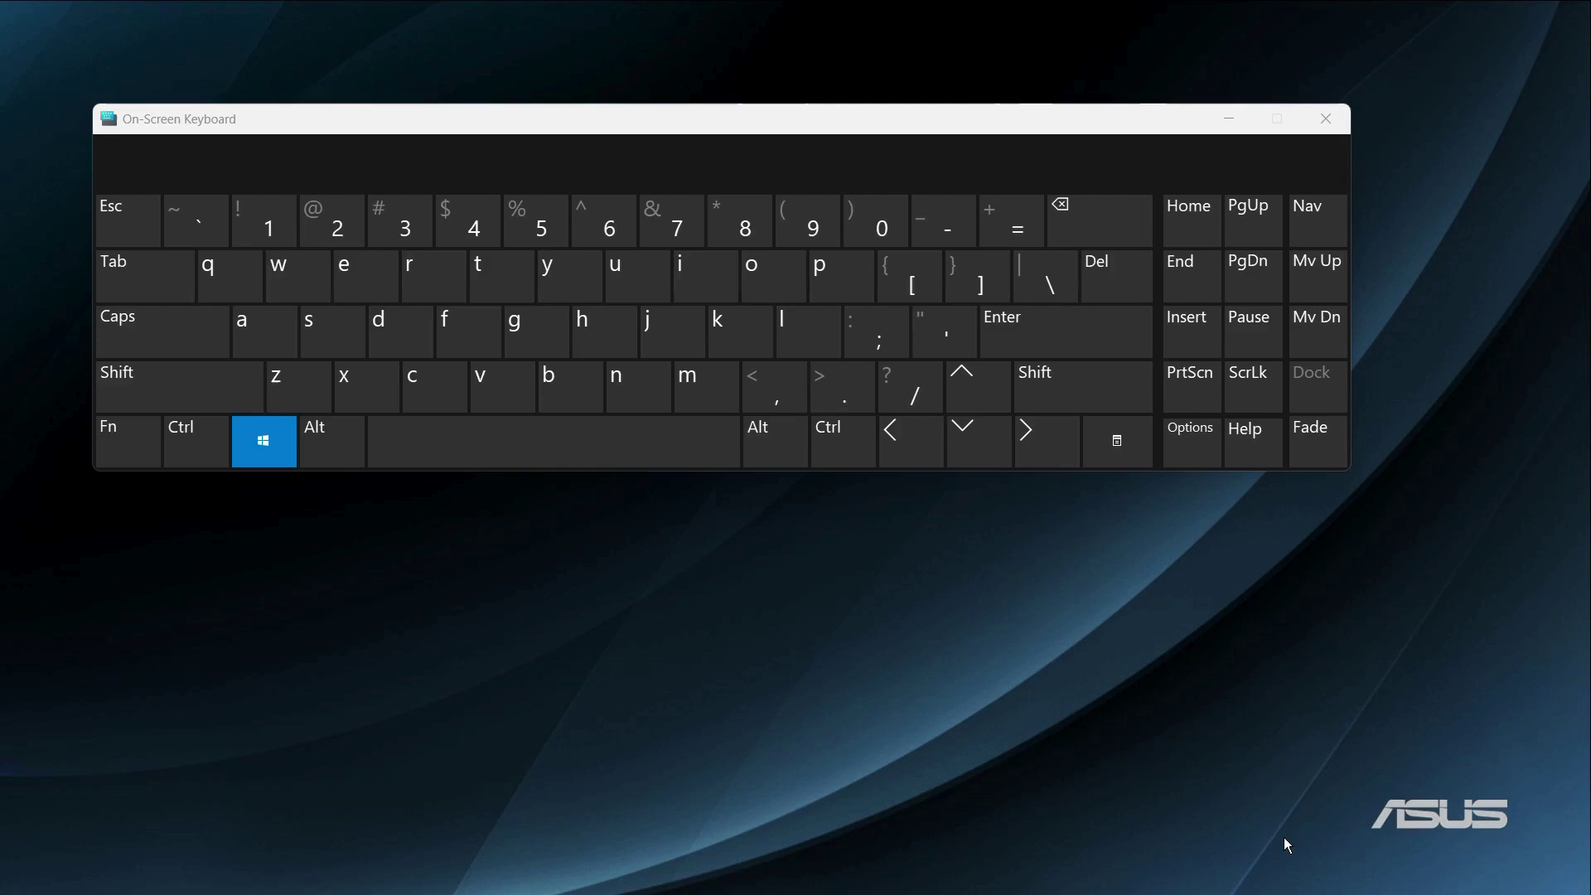
{"action": "key", "text": "super+space"}
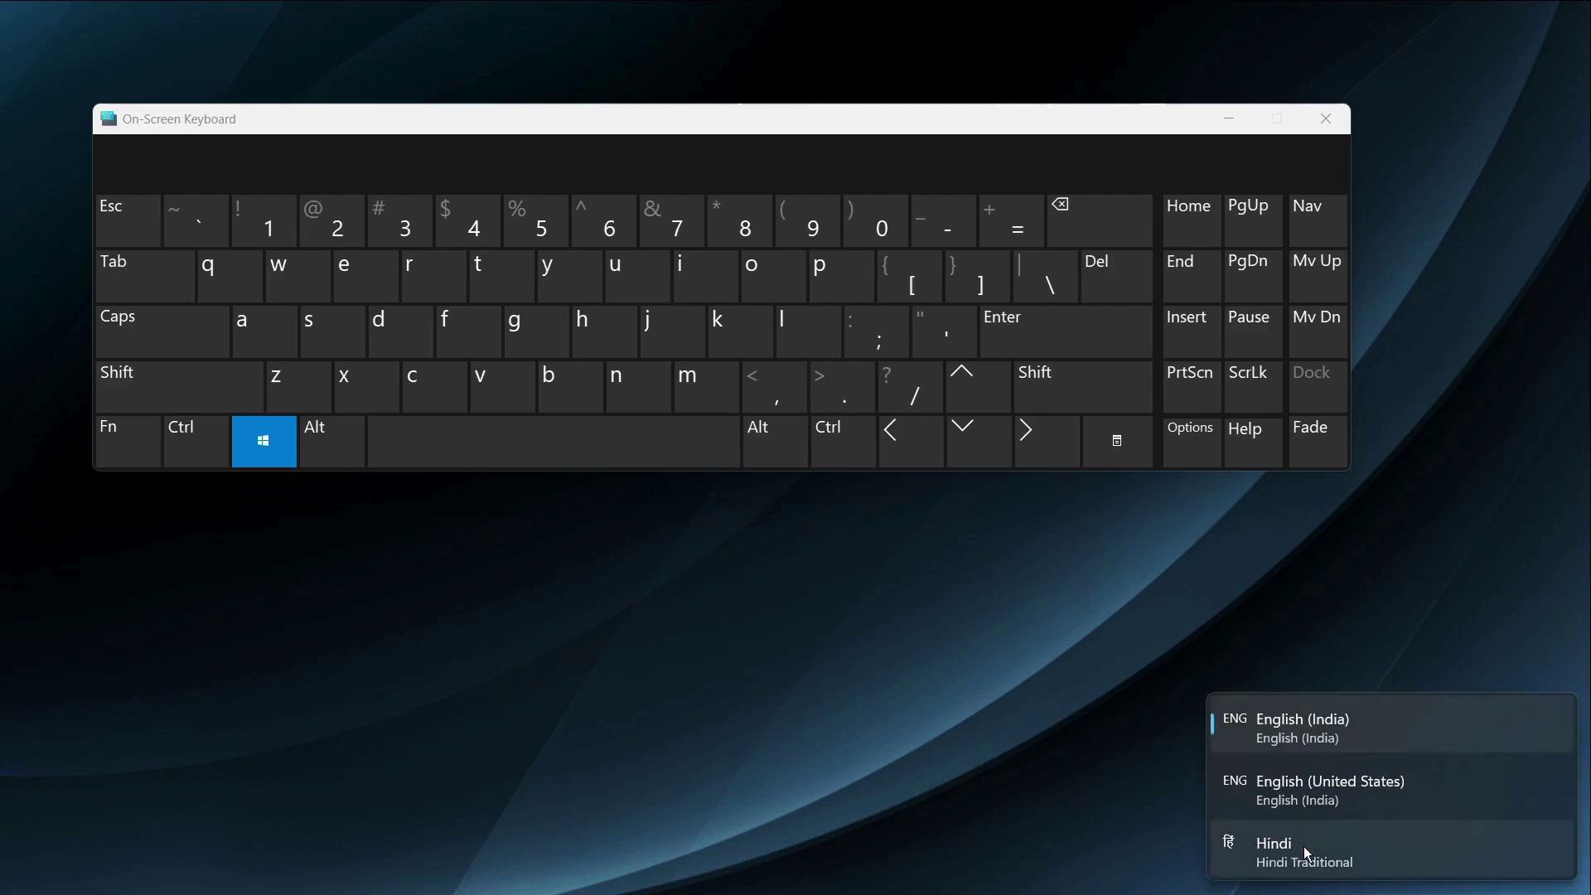
- Pick Hindi in the language flyout to show Devanagari keys
{"action": "left_click", "coordinate": [1305, 847]}
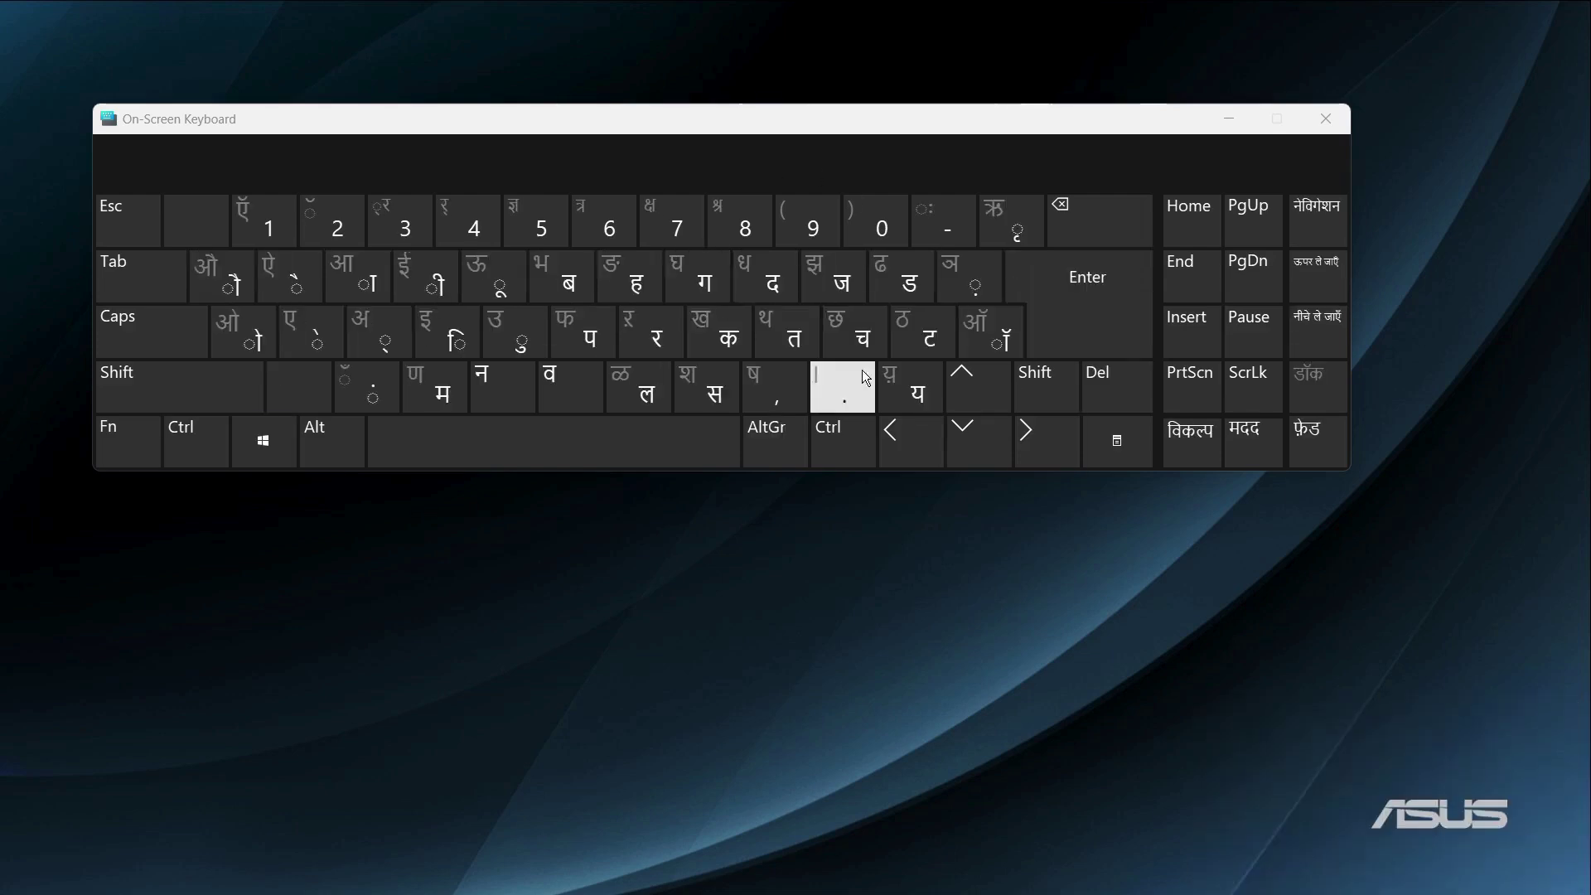